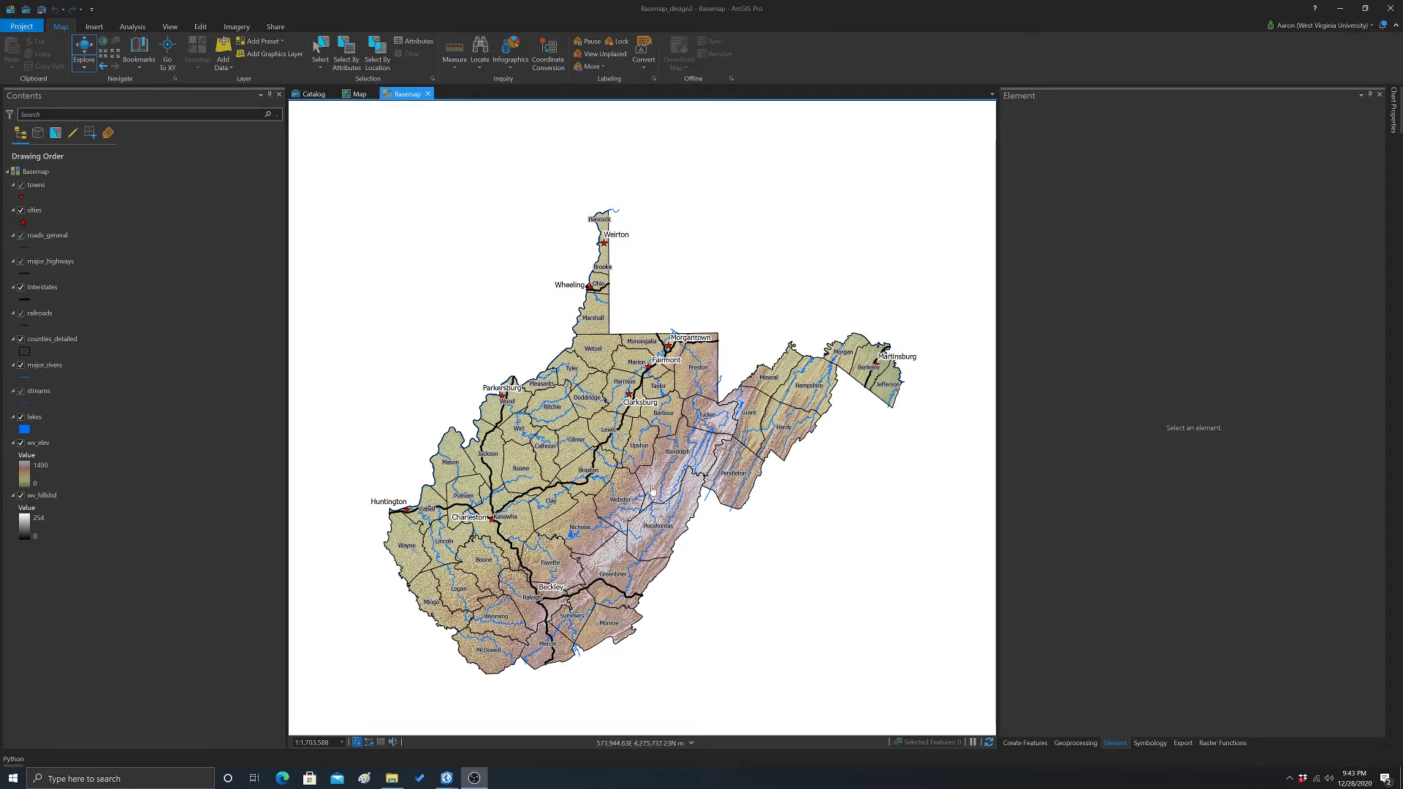
- Examine how the basemap's cities, towns, counties, roads, rivers and labels display at different scales, from statewide to close-up
scroll(725, 391, up, 1)
scroll(725, 391, up, 3)
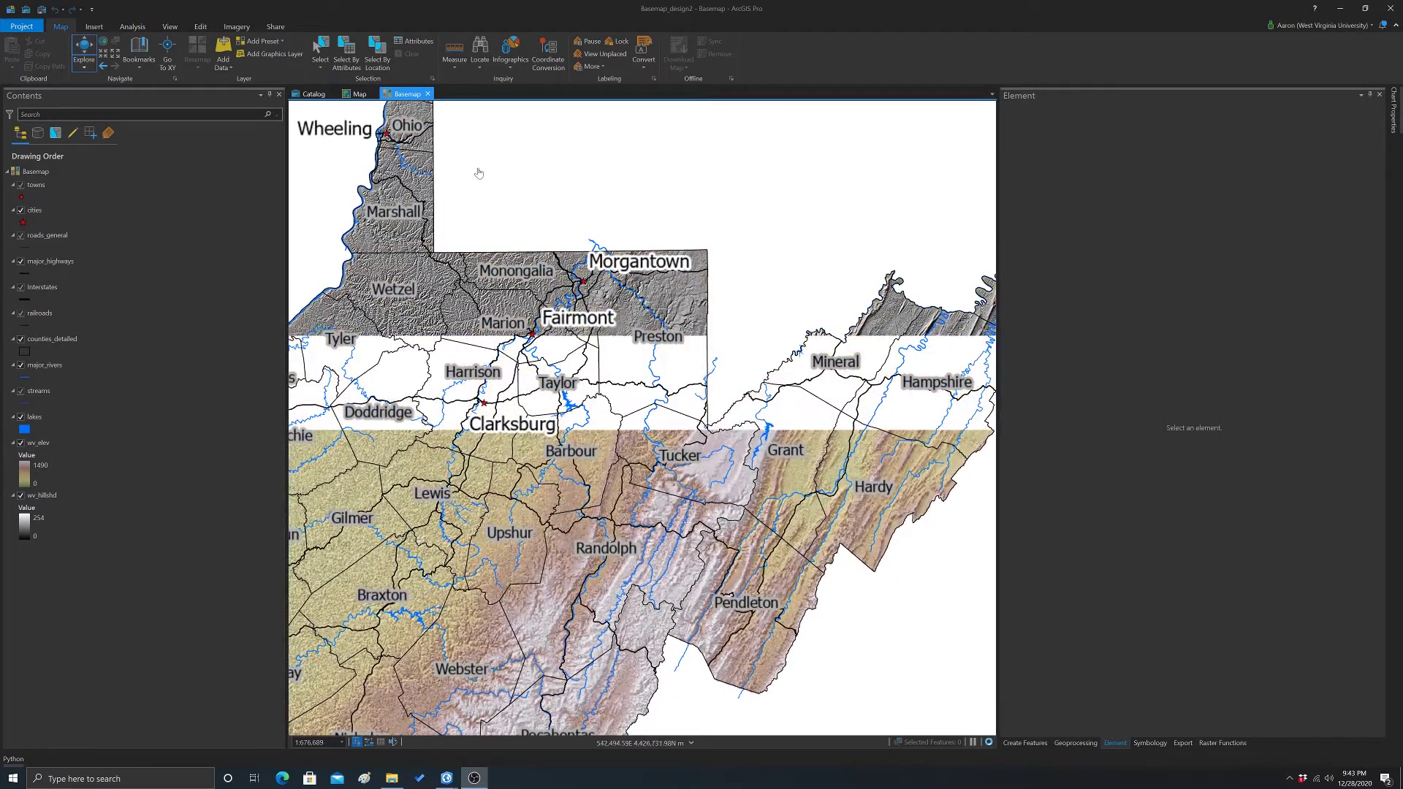
scroll(569, 449, down, 3)
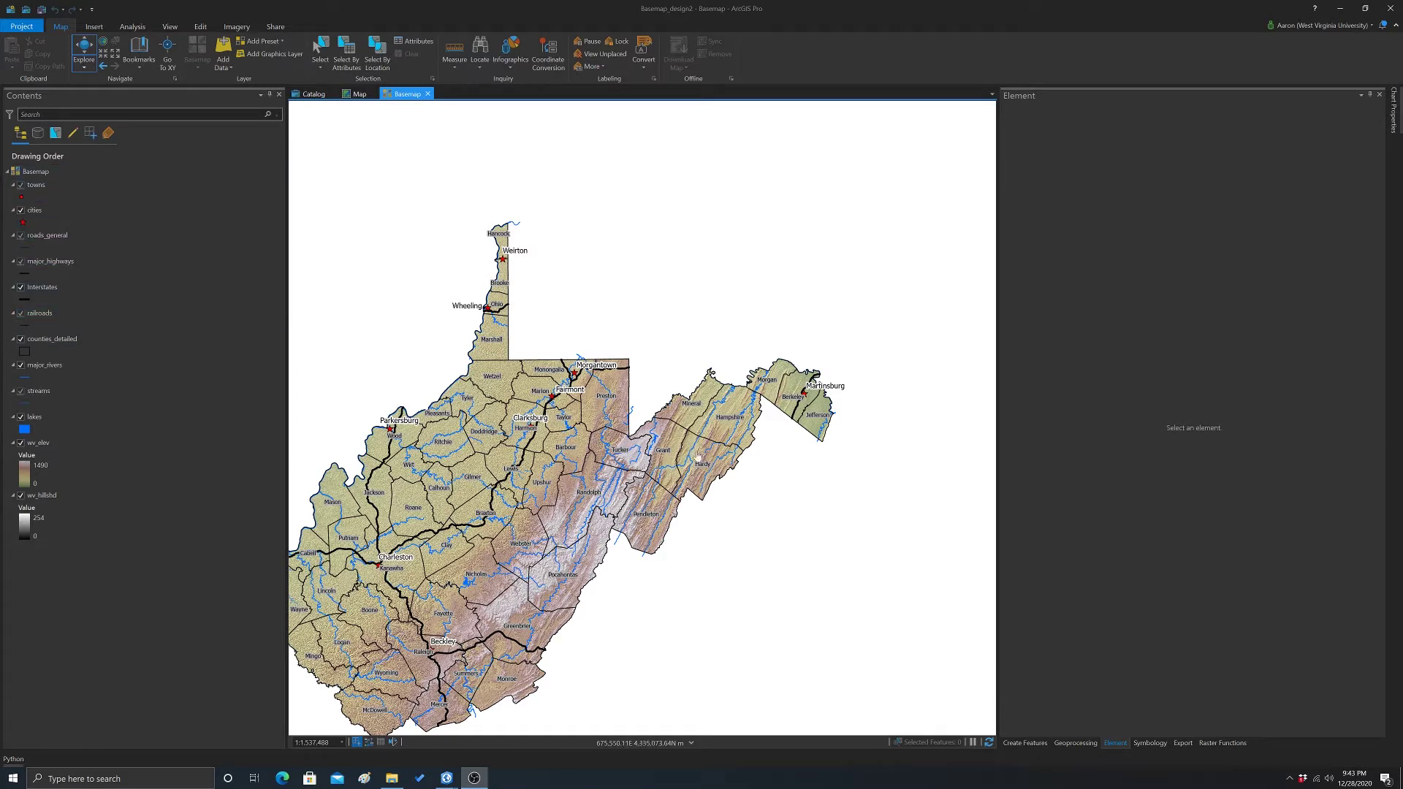
drag(484, 528, 576, 487)
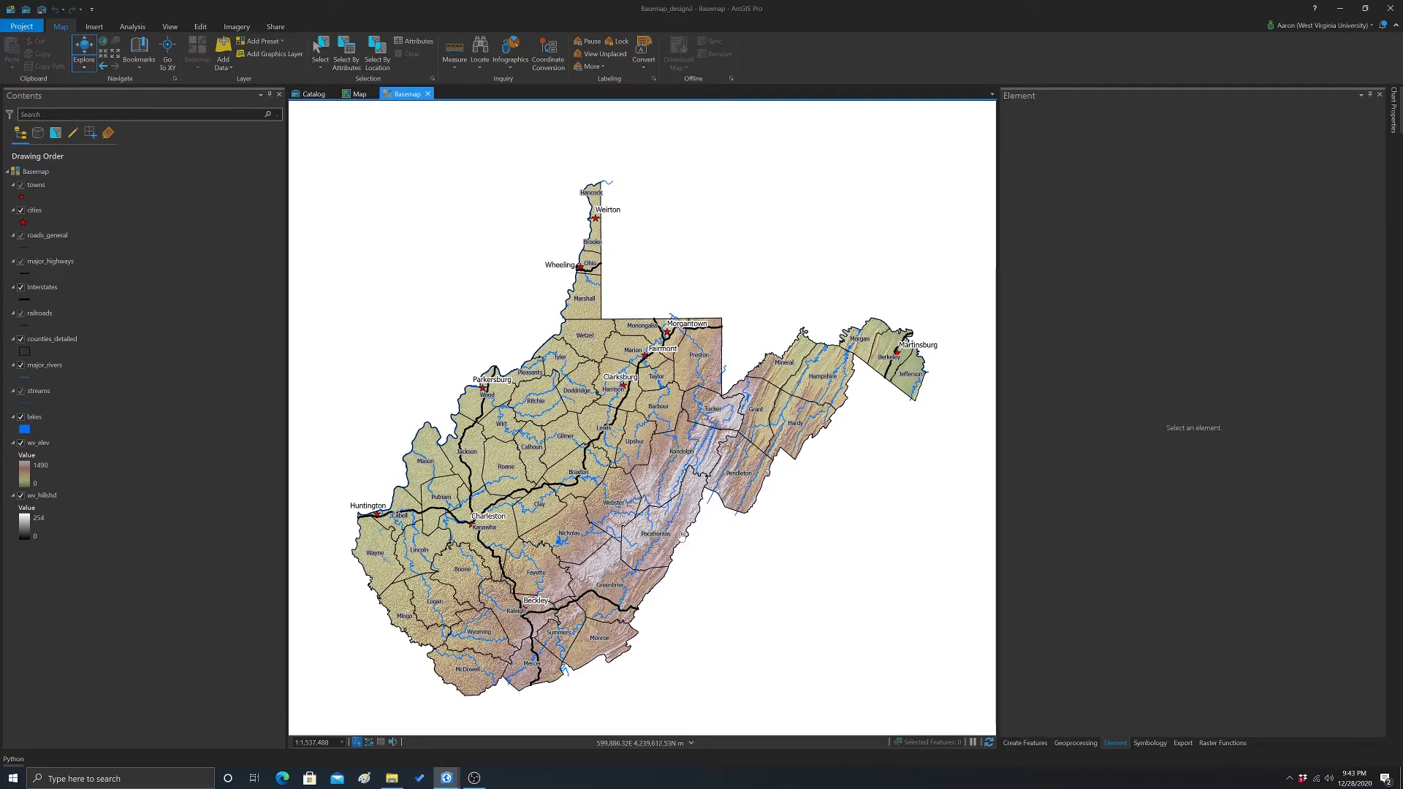
scroll(643, 391, up, 1)
scroll(643, 391, up, 3)
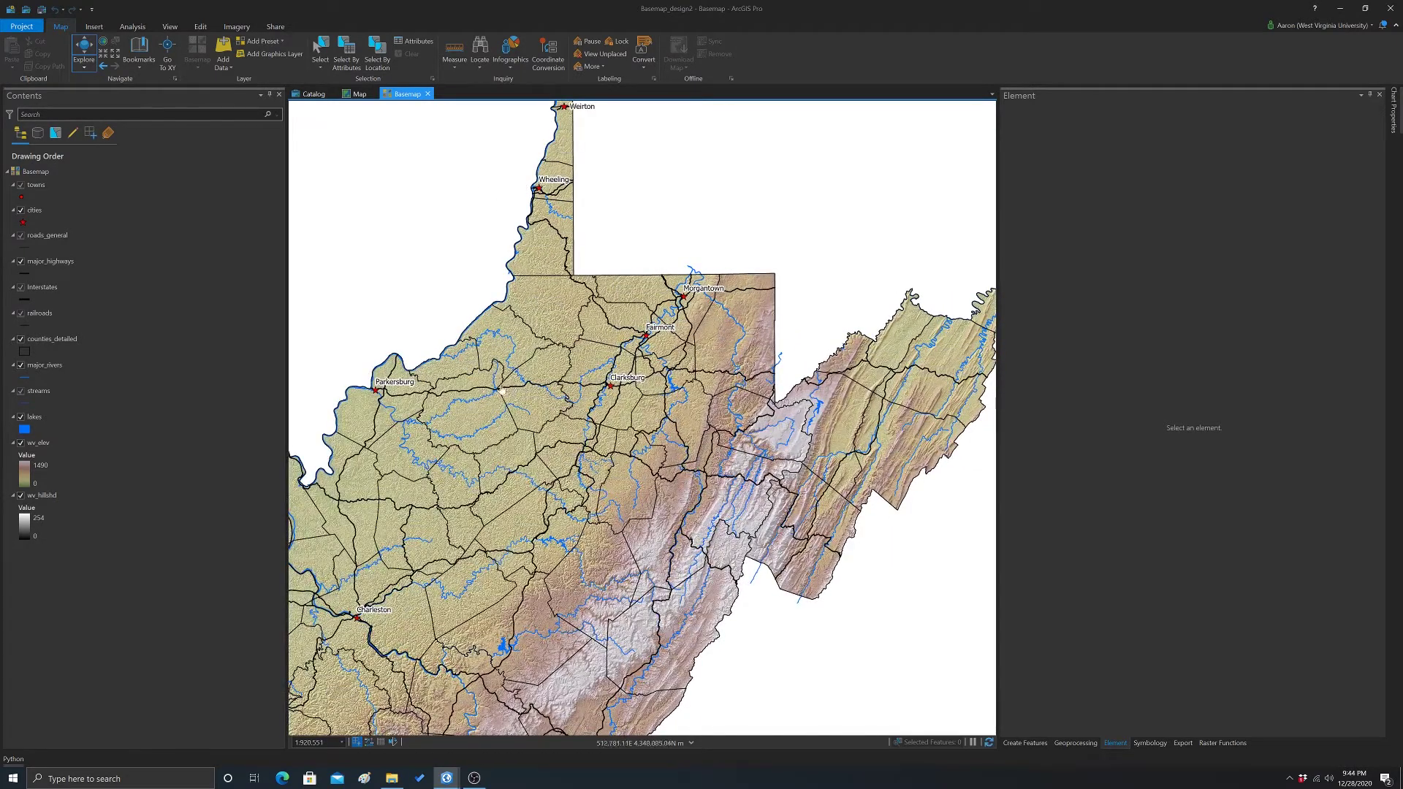
scroll(651, 404, up, 2)
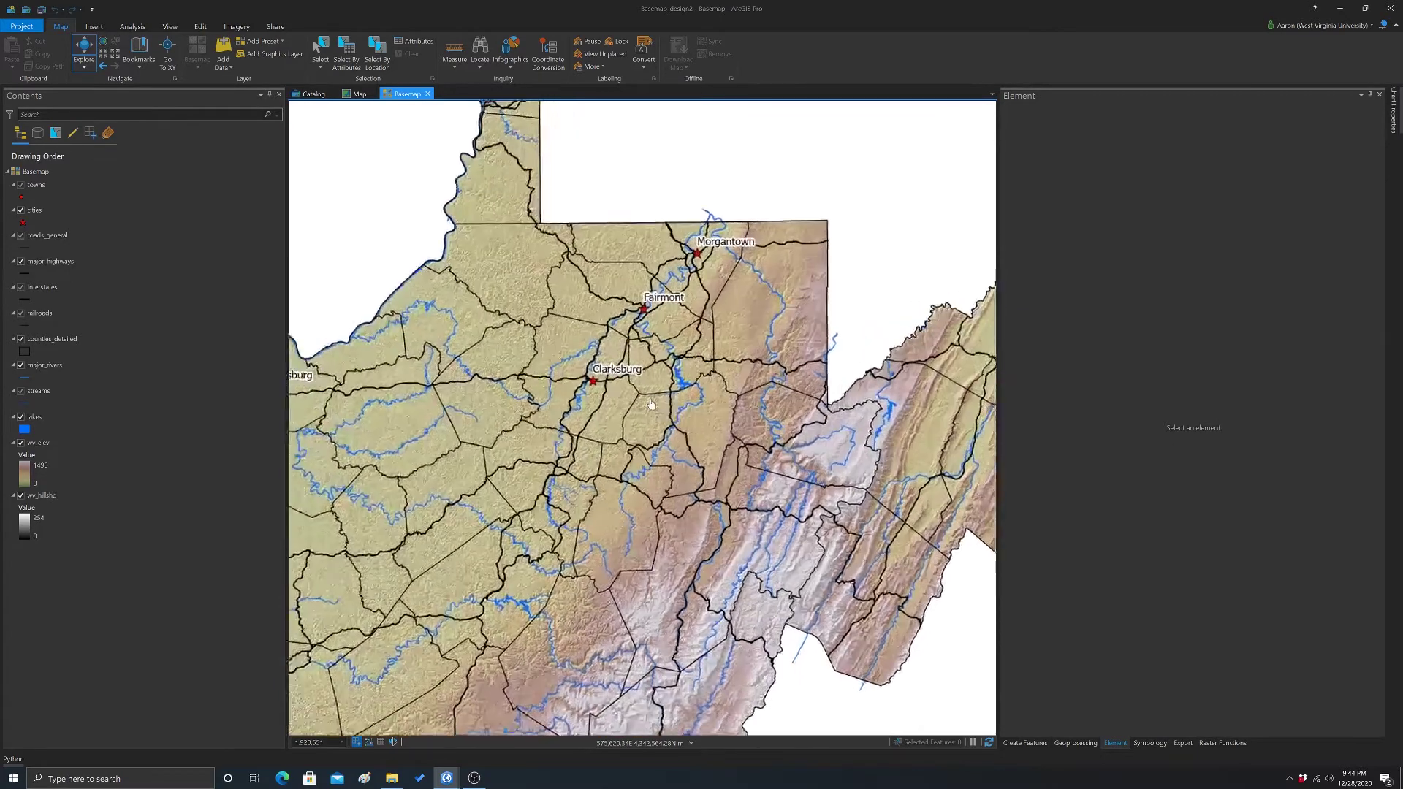
scroll(651, 404, up, 4)
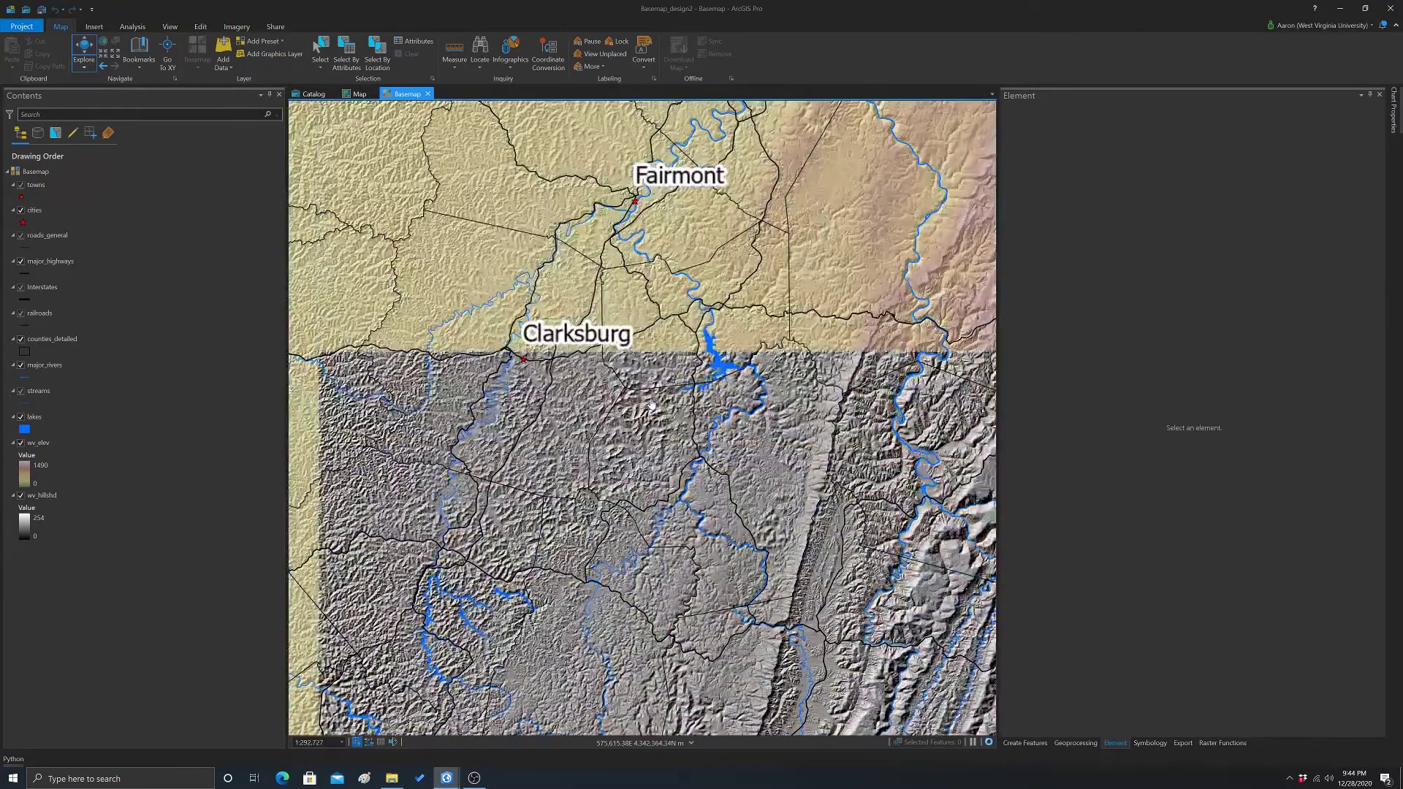
scroll(554, 325, up, 1)
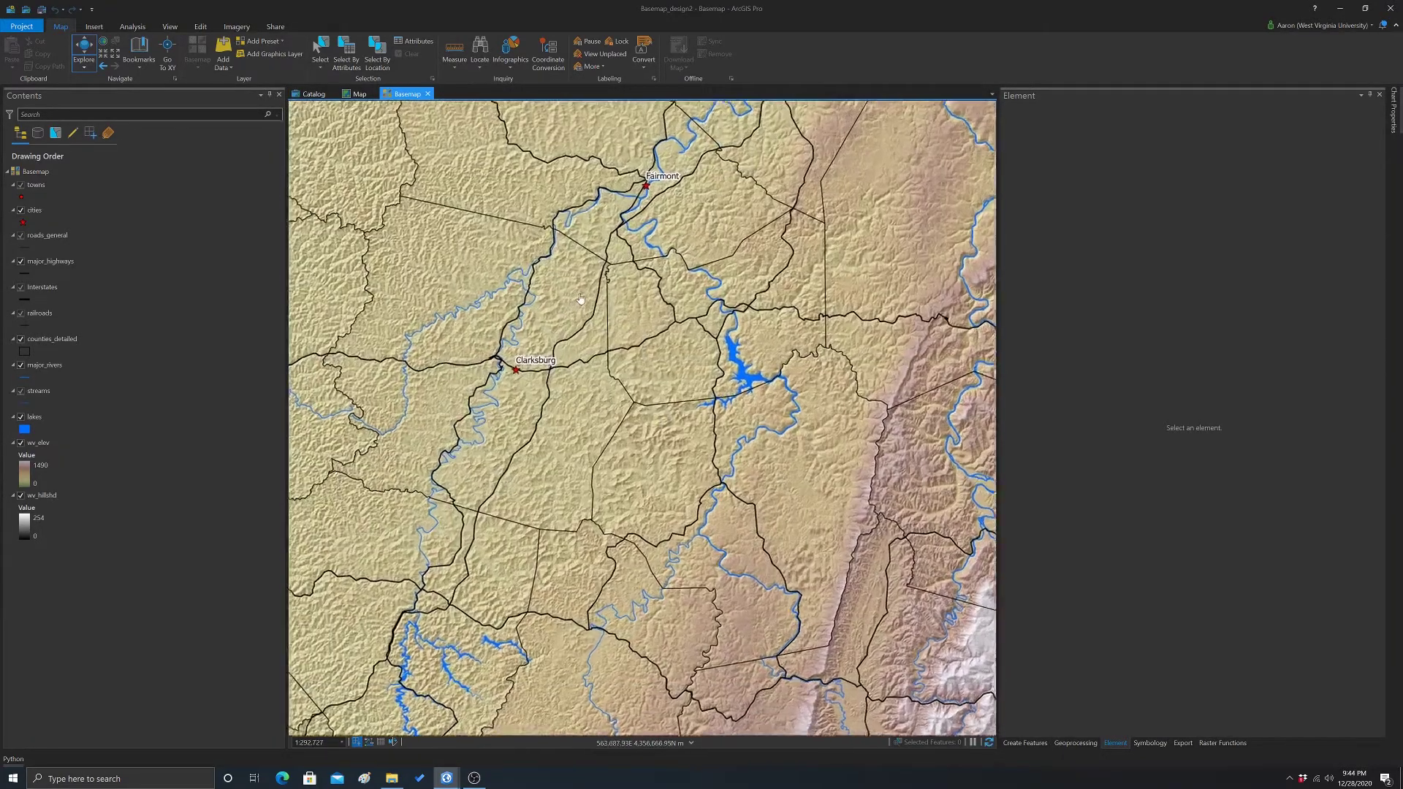
drag(926, 461, 748, 483)
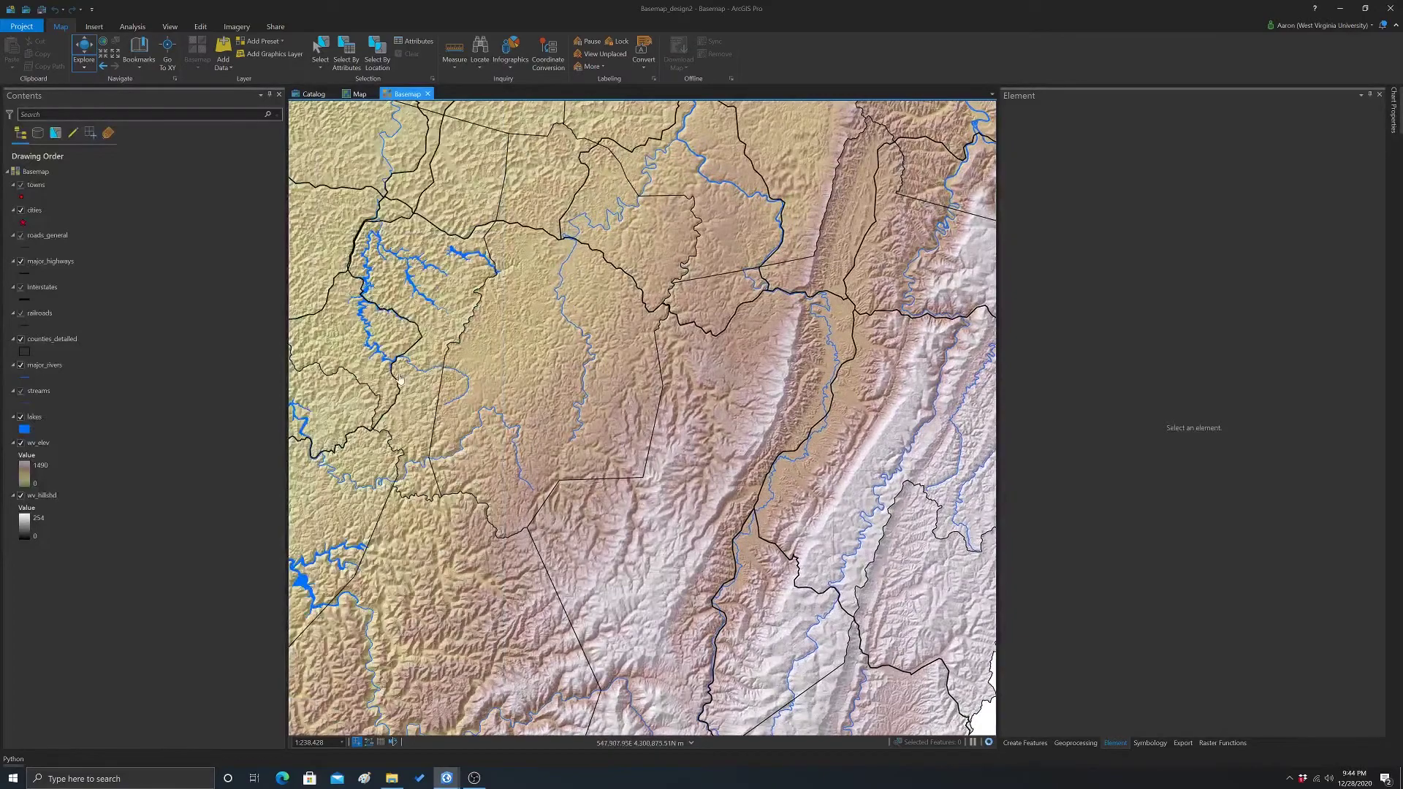
drag(431, 358, 639, 459)
scroll(639, 459, down, 3)
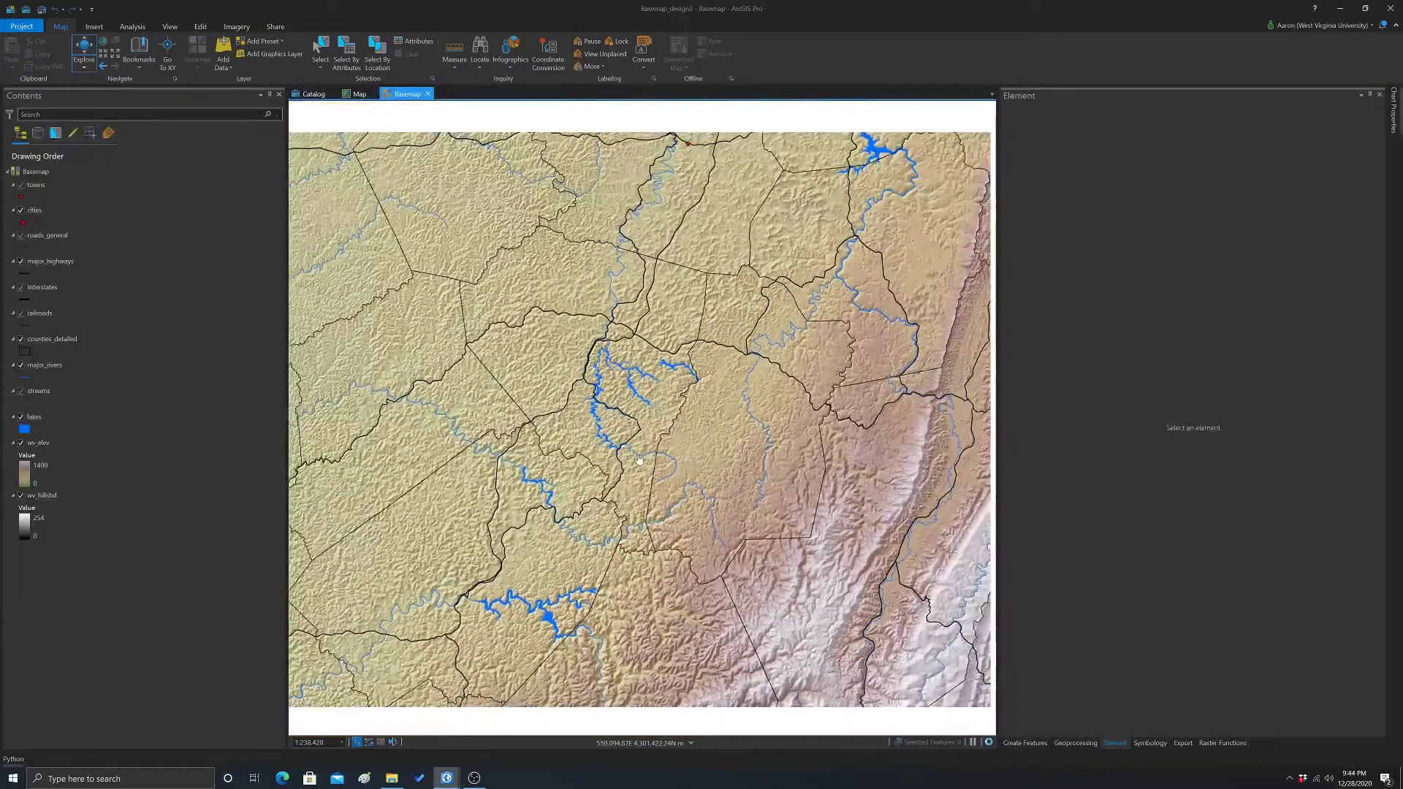
scroll(638, 459, down, 3)
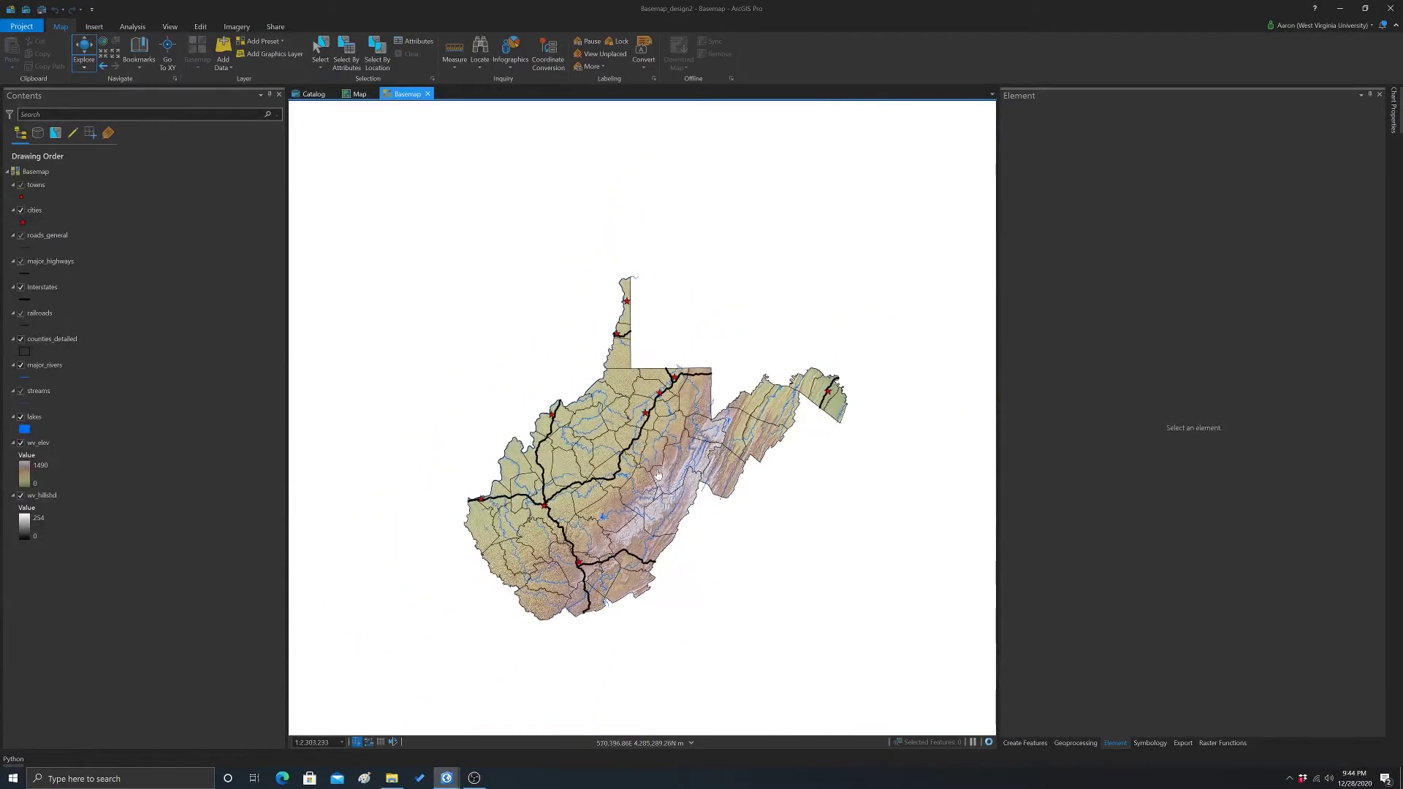
scroll(716, 361, up, 3)
scroll(720, 323, up, 4)
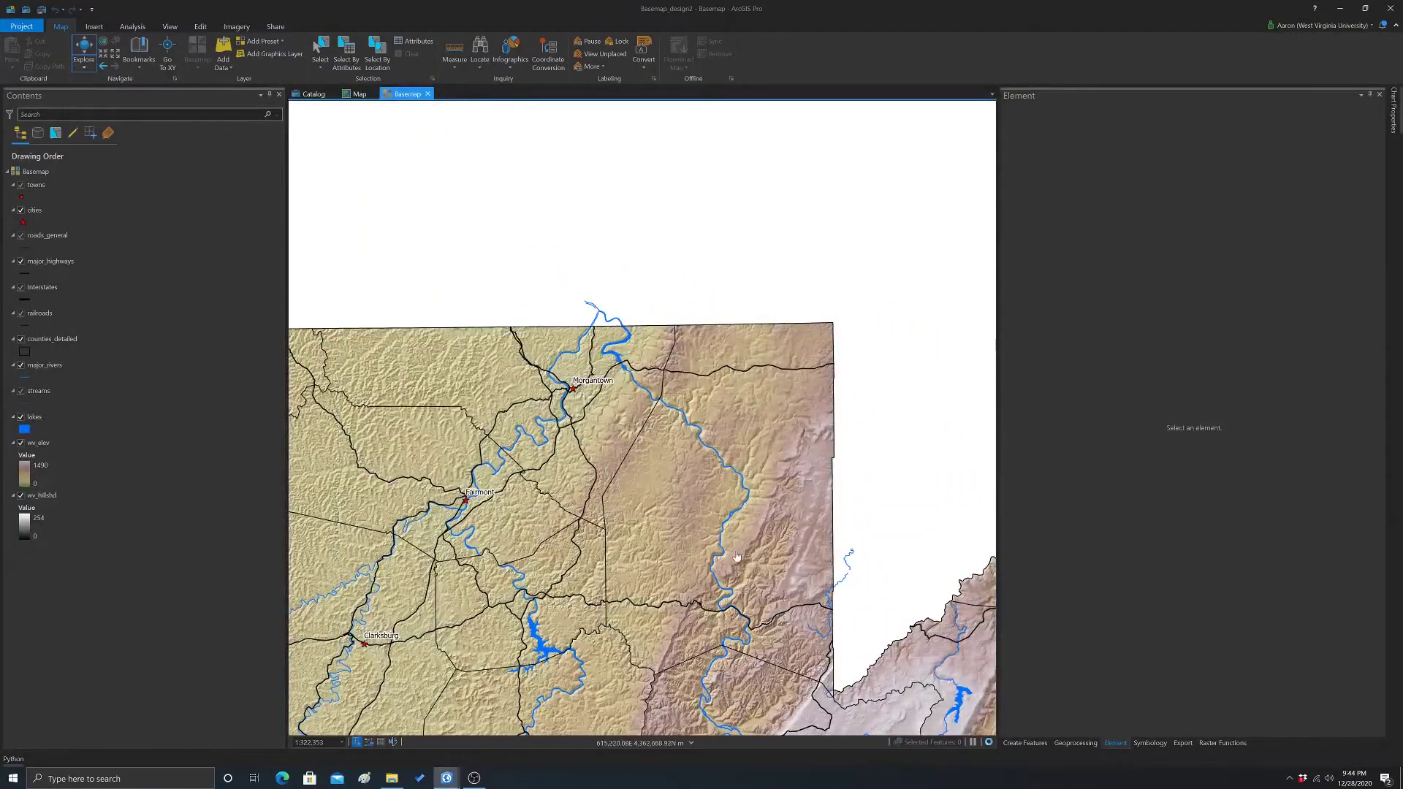
scroll(680, 478, up, 4)
scroll(687, 370, down, 3)
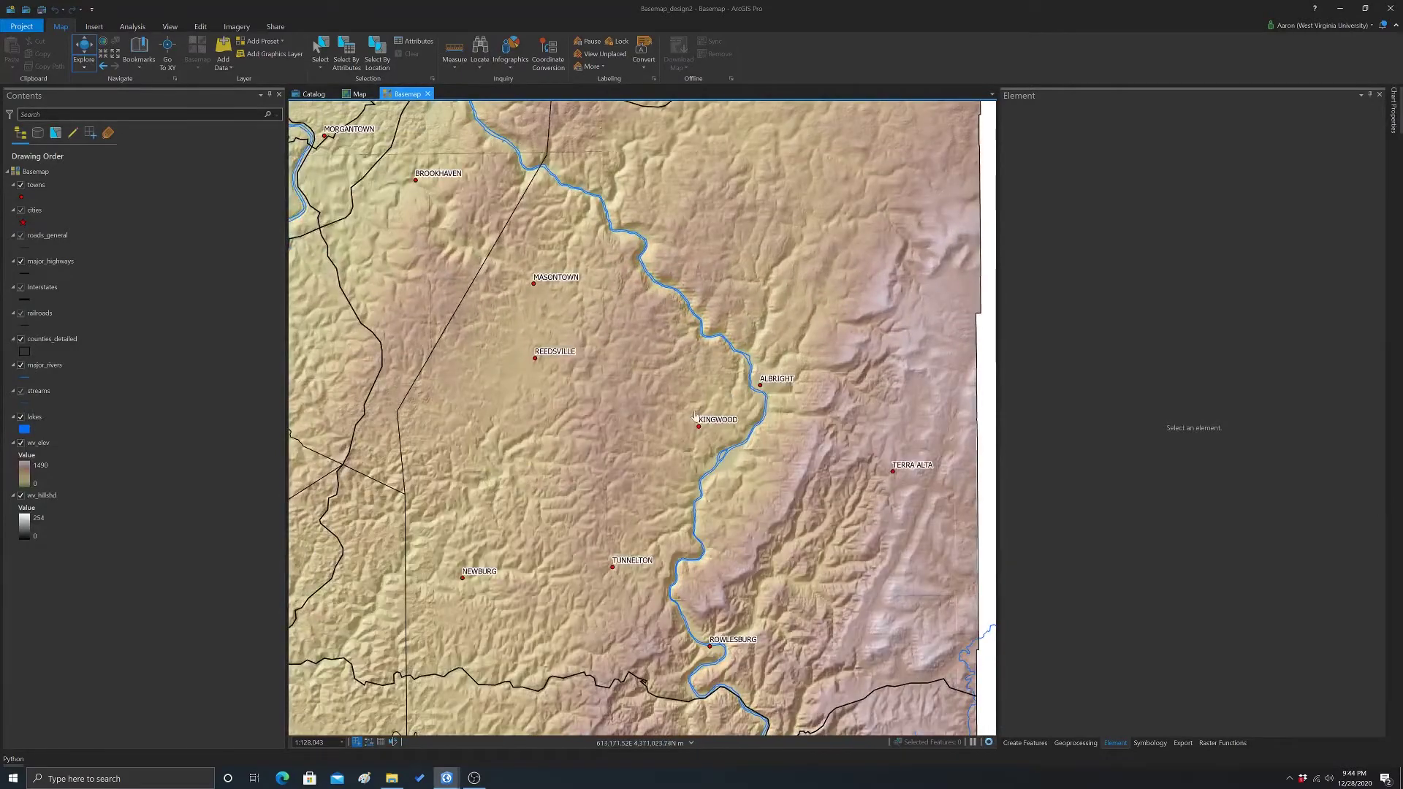
scroll(680, 370, down, 3)
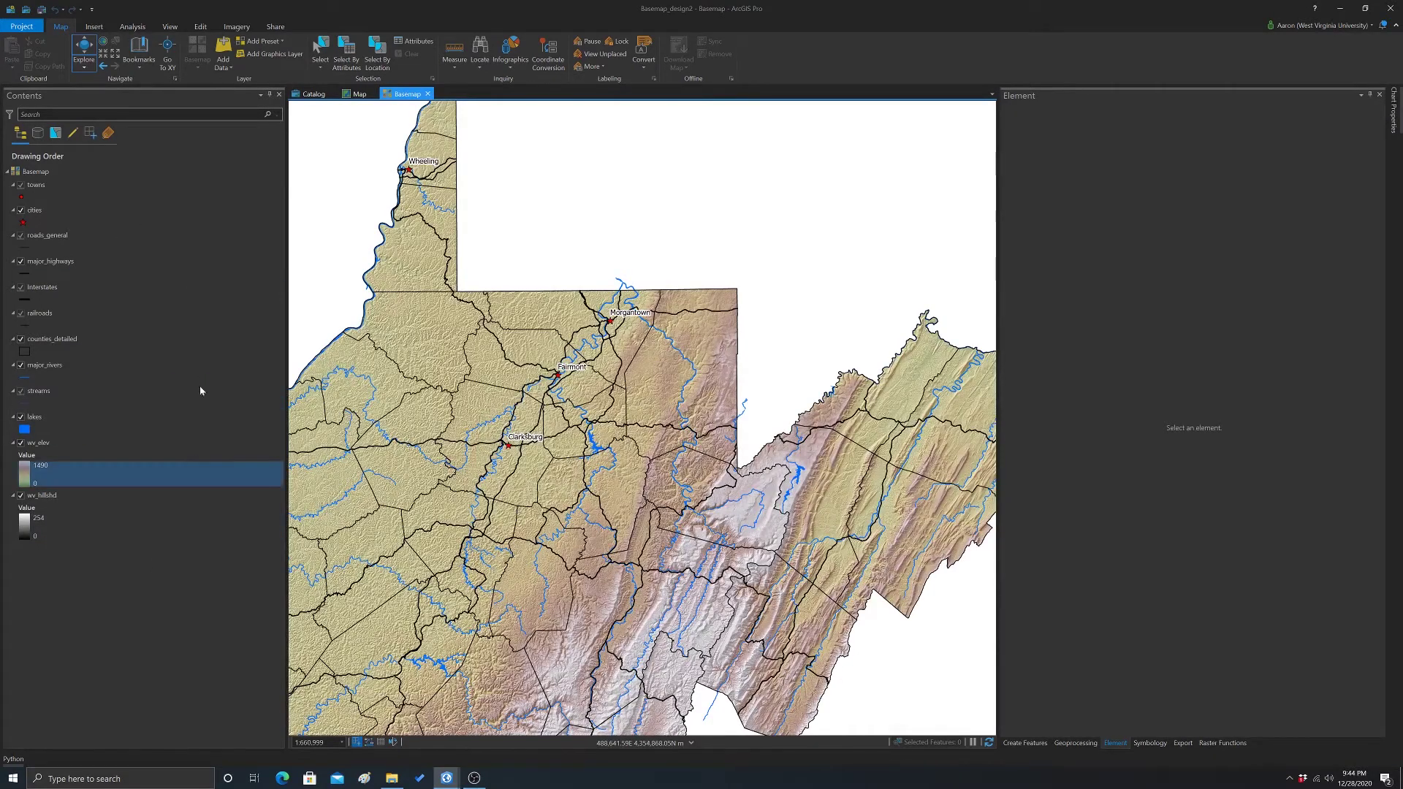
- Review the towns layer's visibility range in its general layer properties, and close them without changes
click(32, 187)
right_click(31, 187)
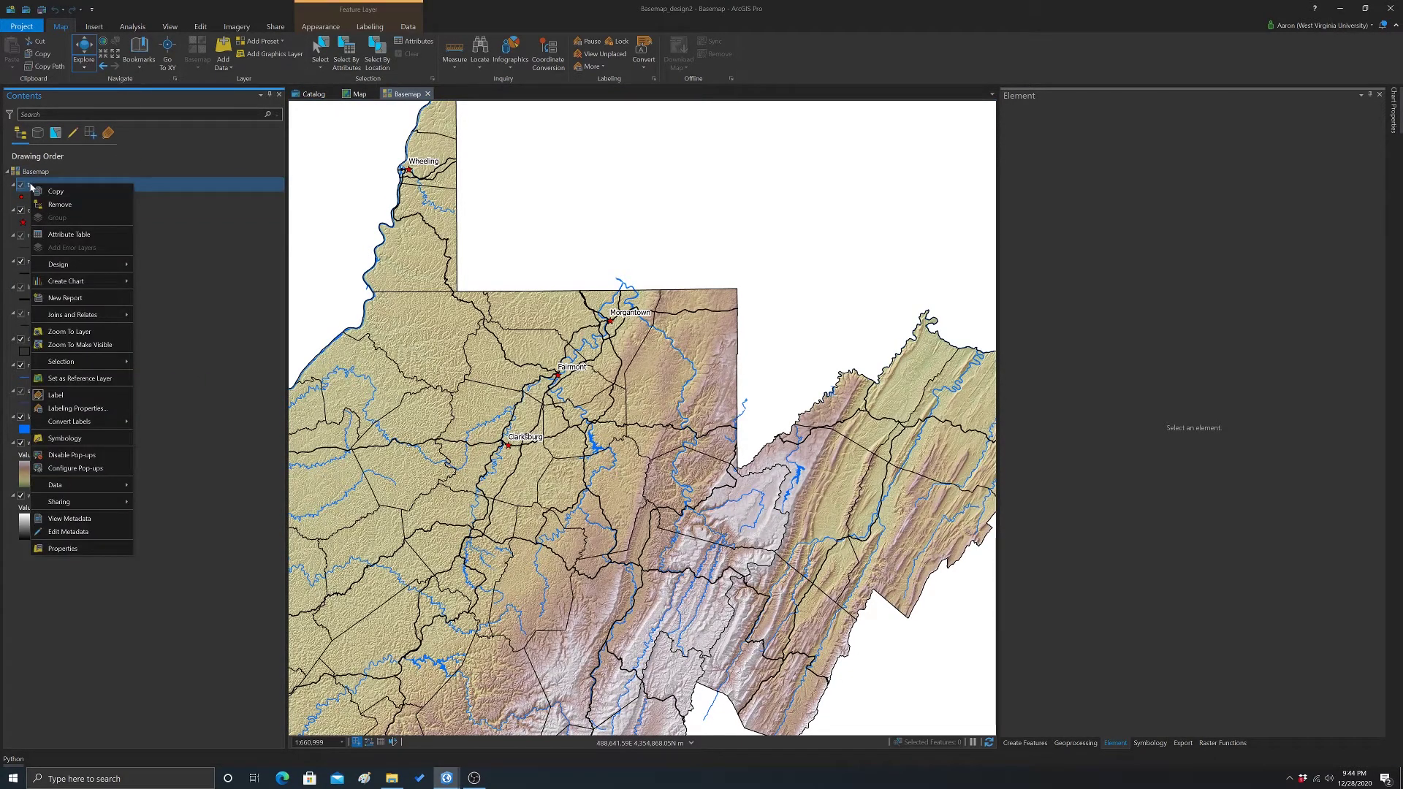
click(50, 550)
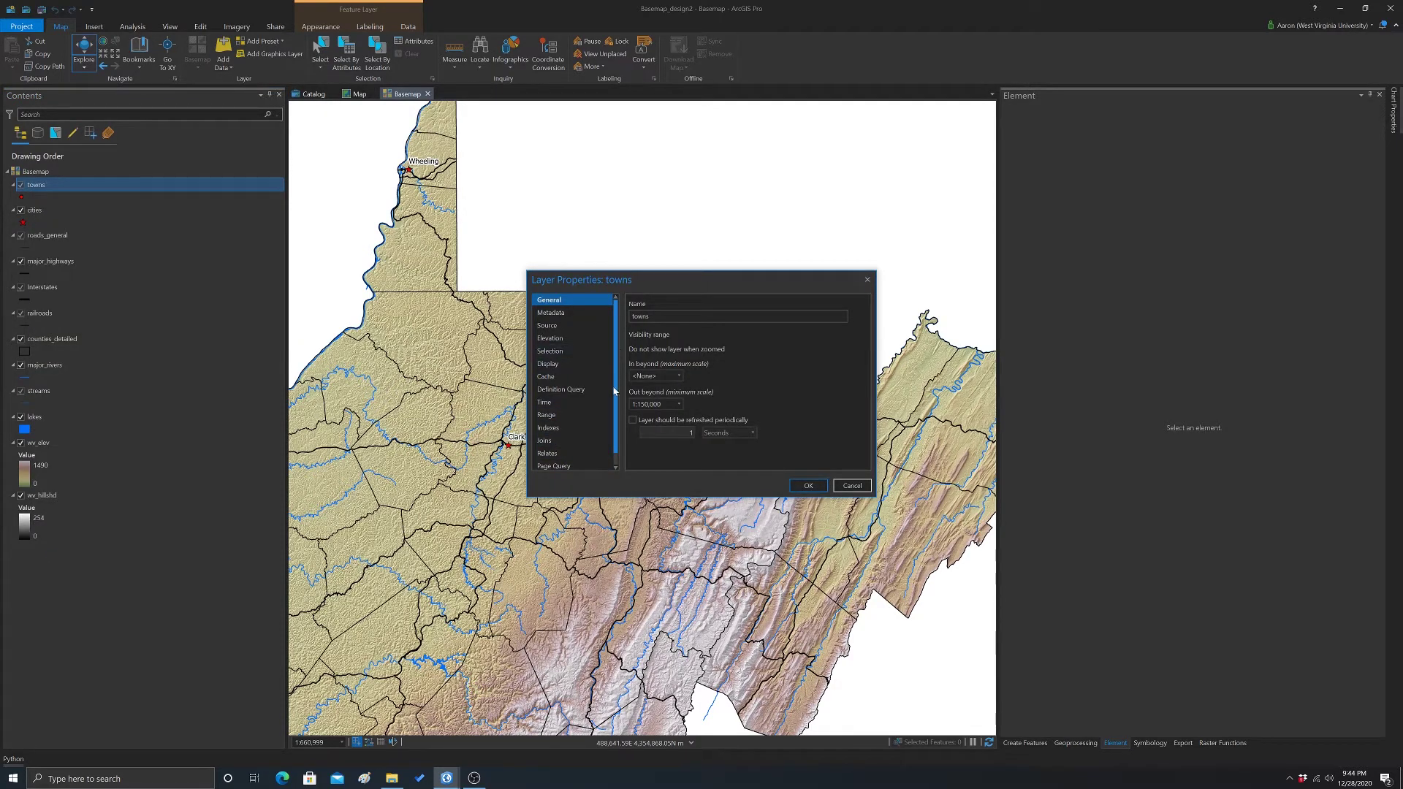
scroll(612, 394, down, 1)
scroll(610, 418, up, 1)
drag(681, 280, 766, 130)
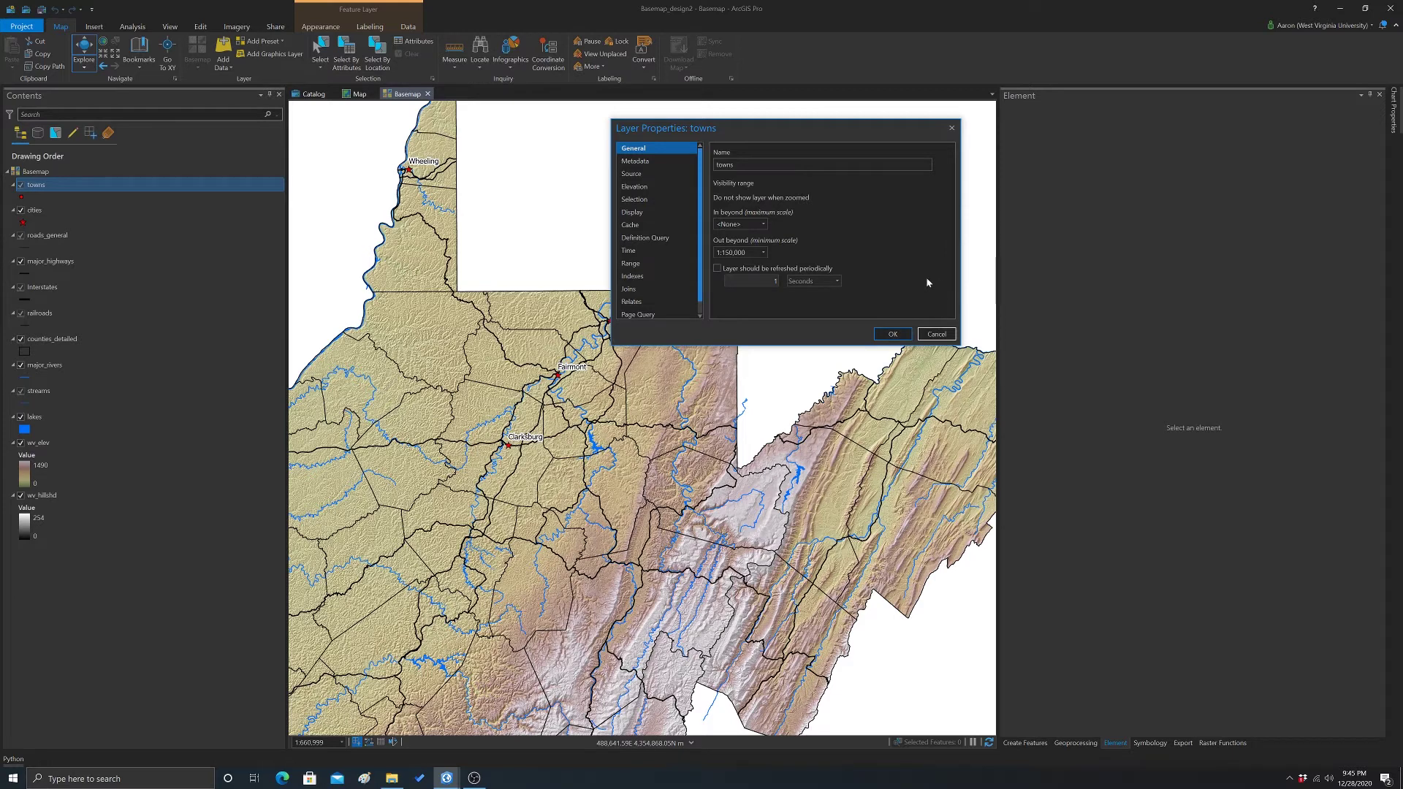
click(951, 128)
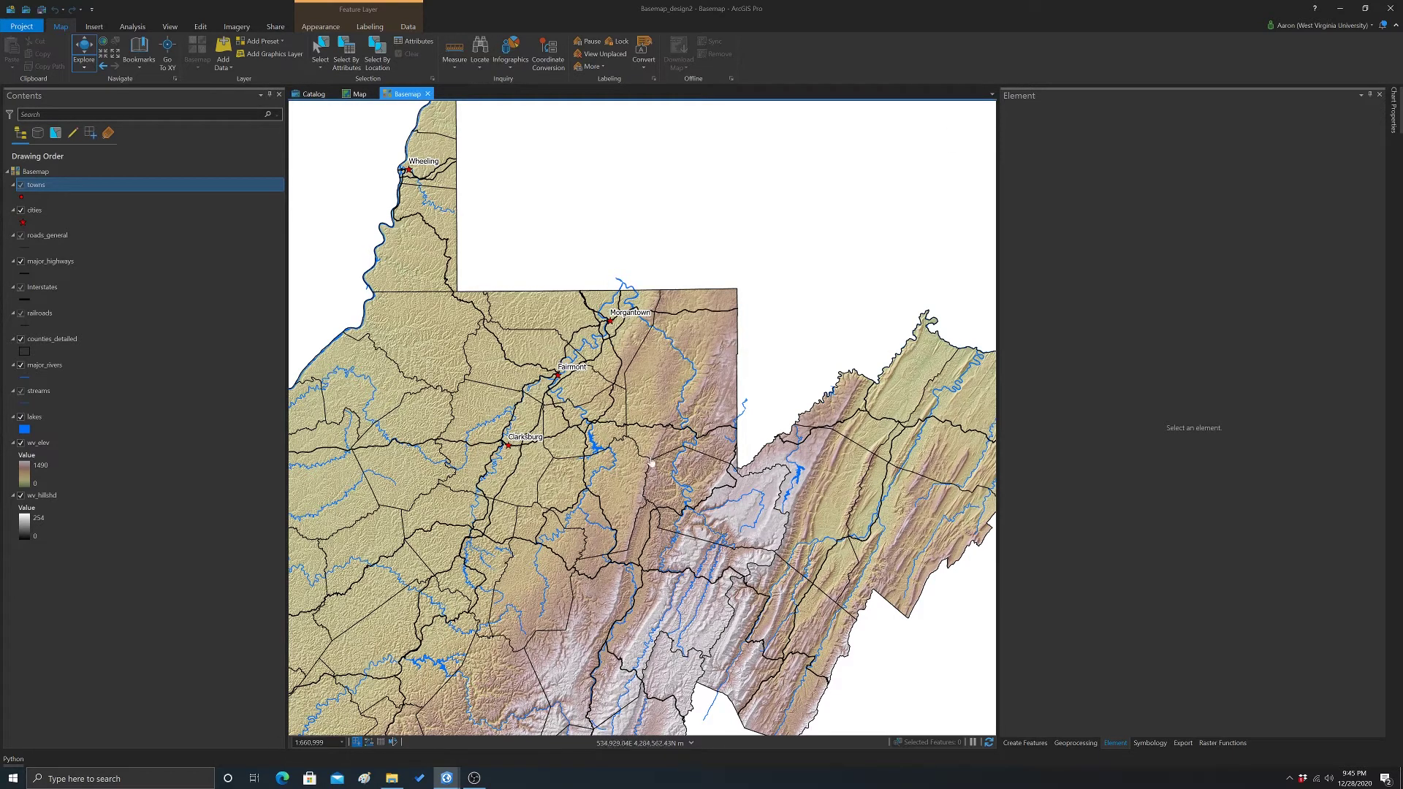
- Set the map scale to 1:140,000 and to 1:160,000 to compare the towns layer's visibility around its scale limit
scroll(694, 387, up, 4)
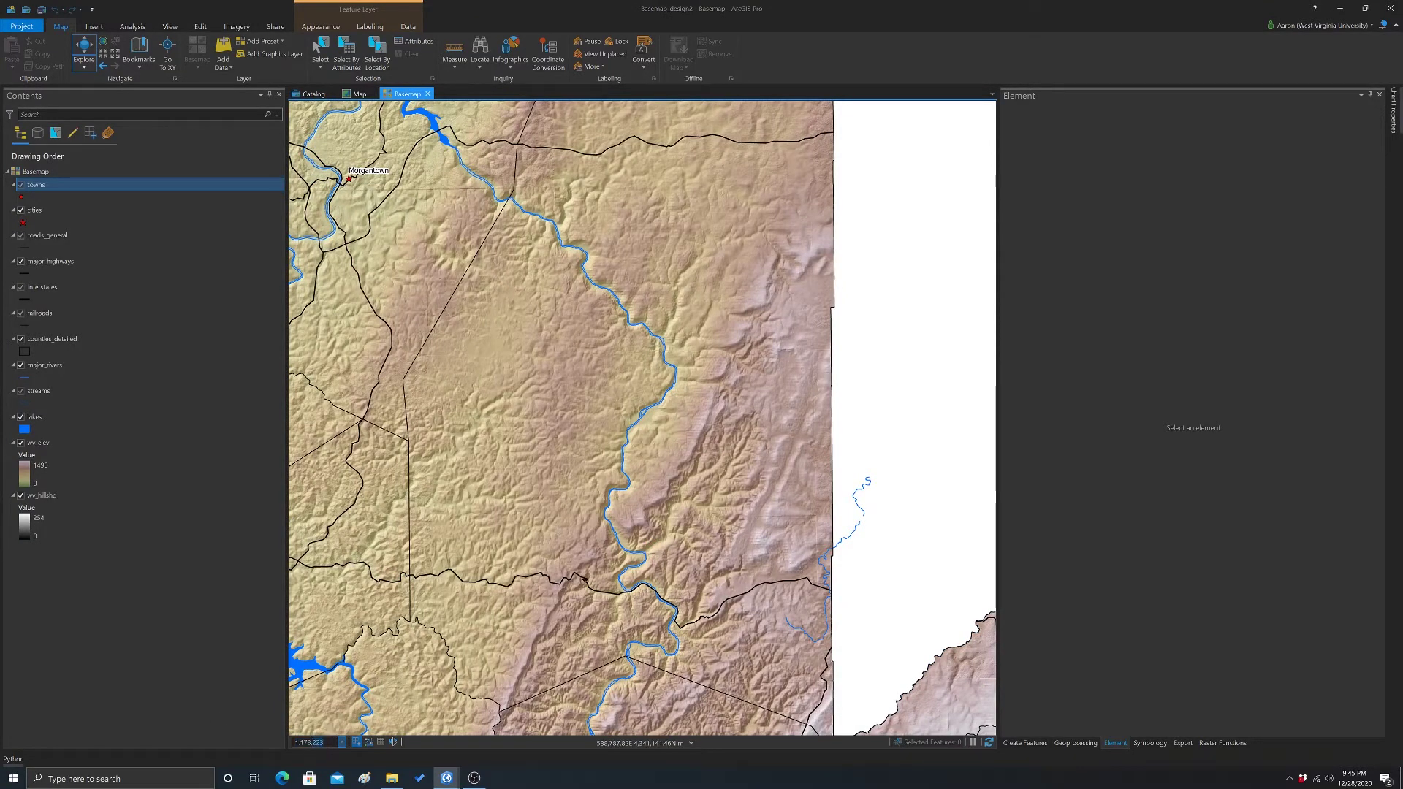
text(140,000)
key(Return)
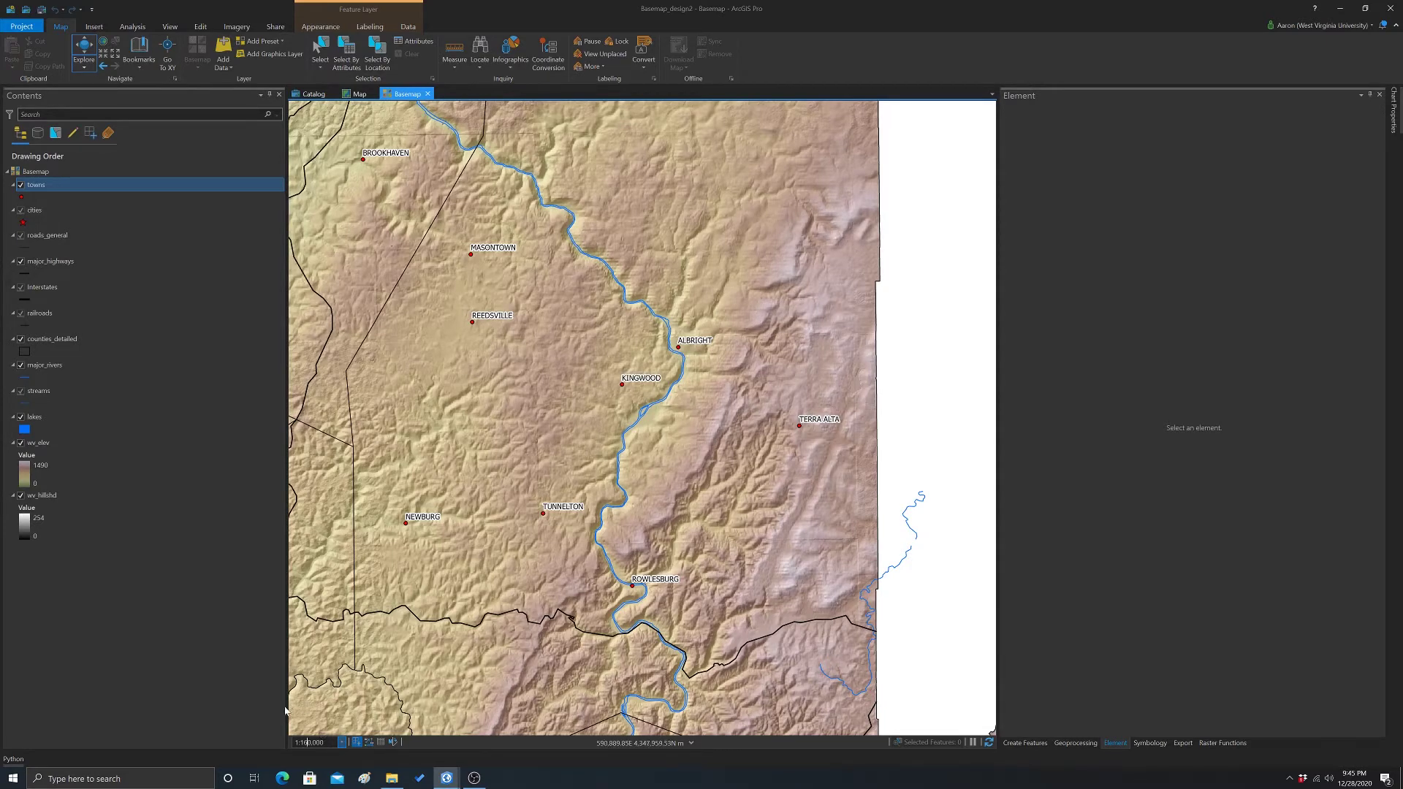
drag(803, 631, 774, 616)
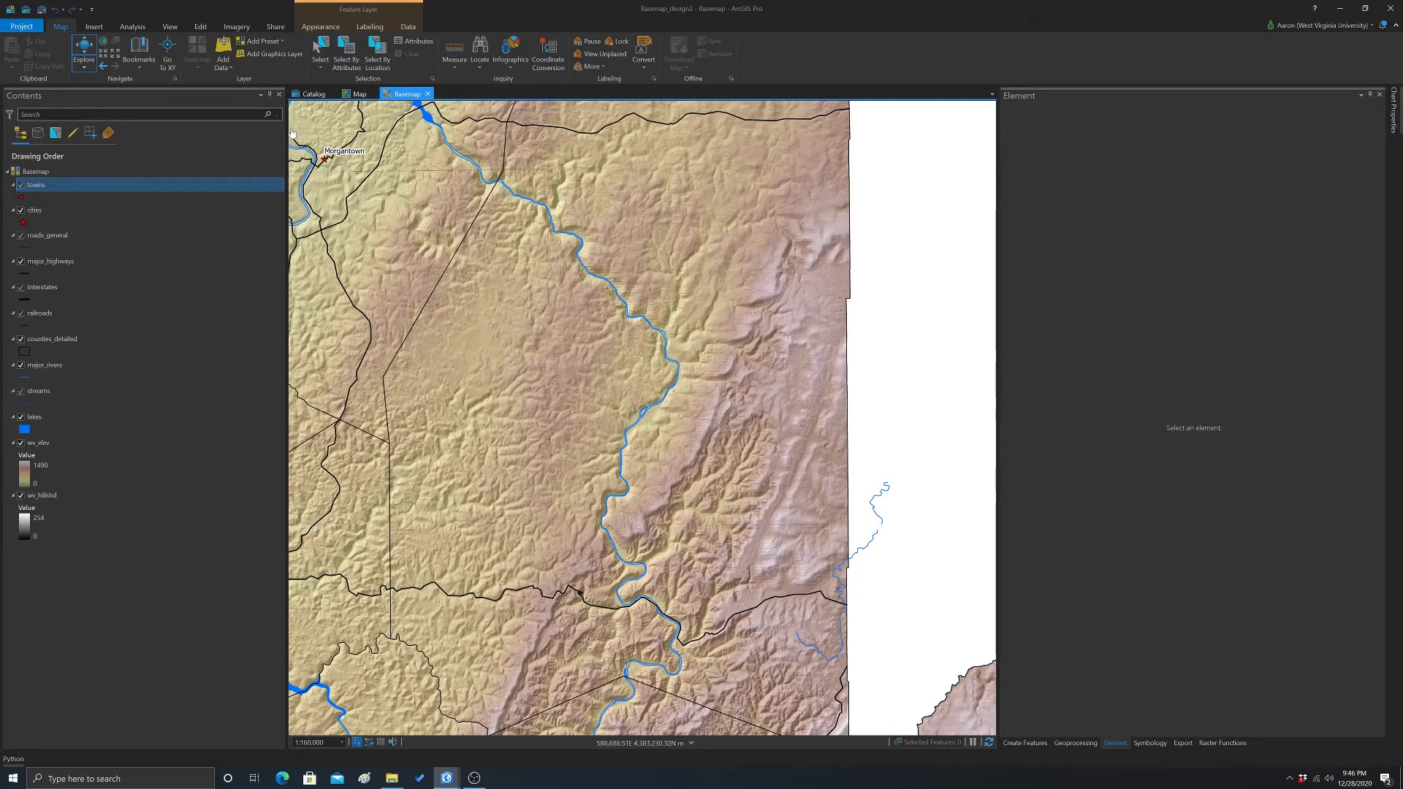
- Review the types of new map that can be inserted, including New Basemap, without creating one
click(93, 27)
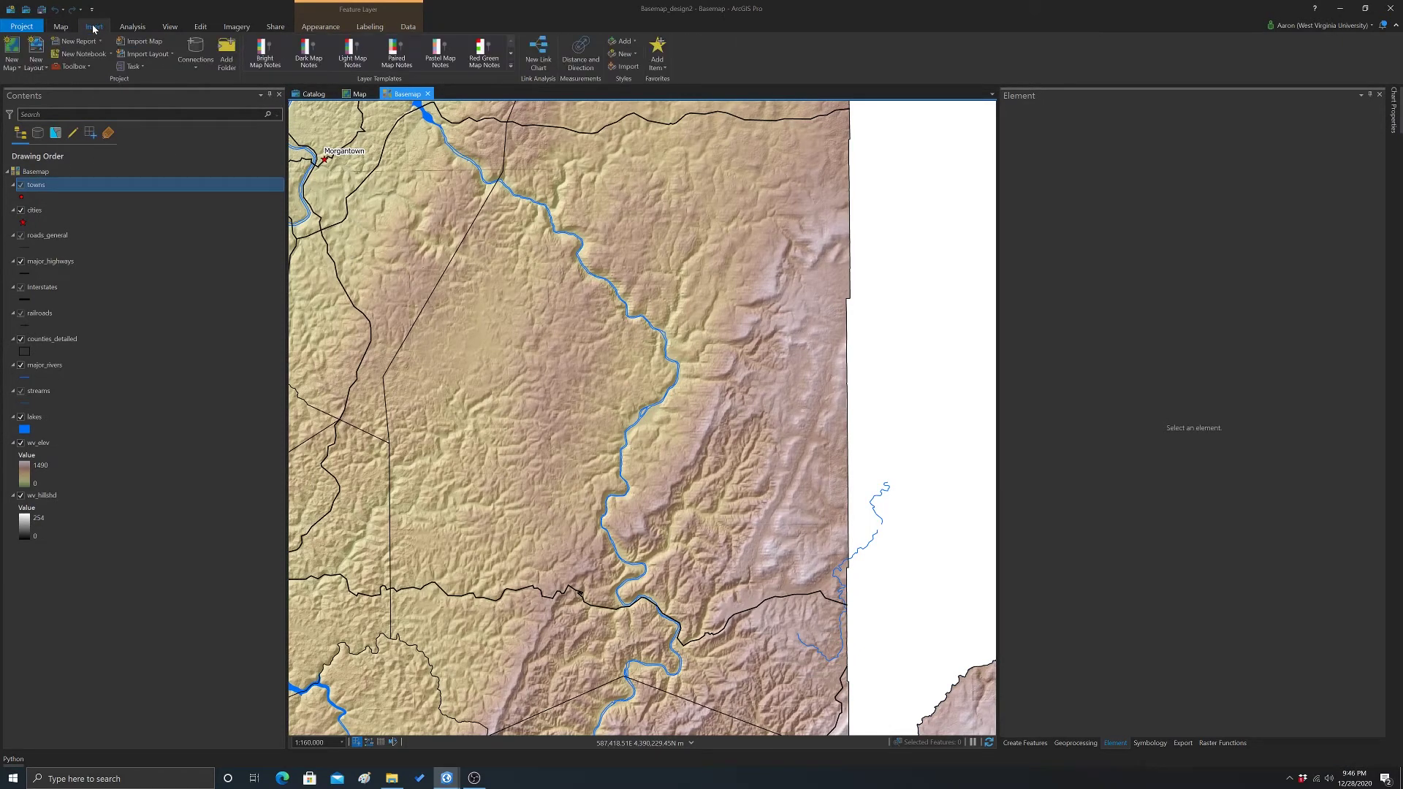
click(11, 64)
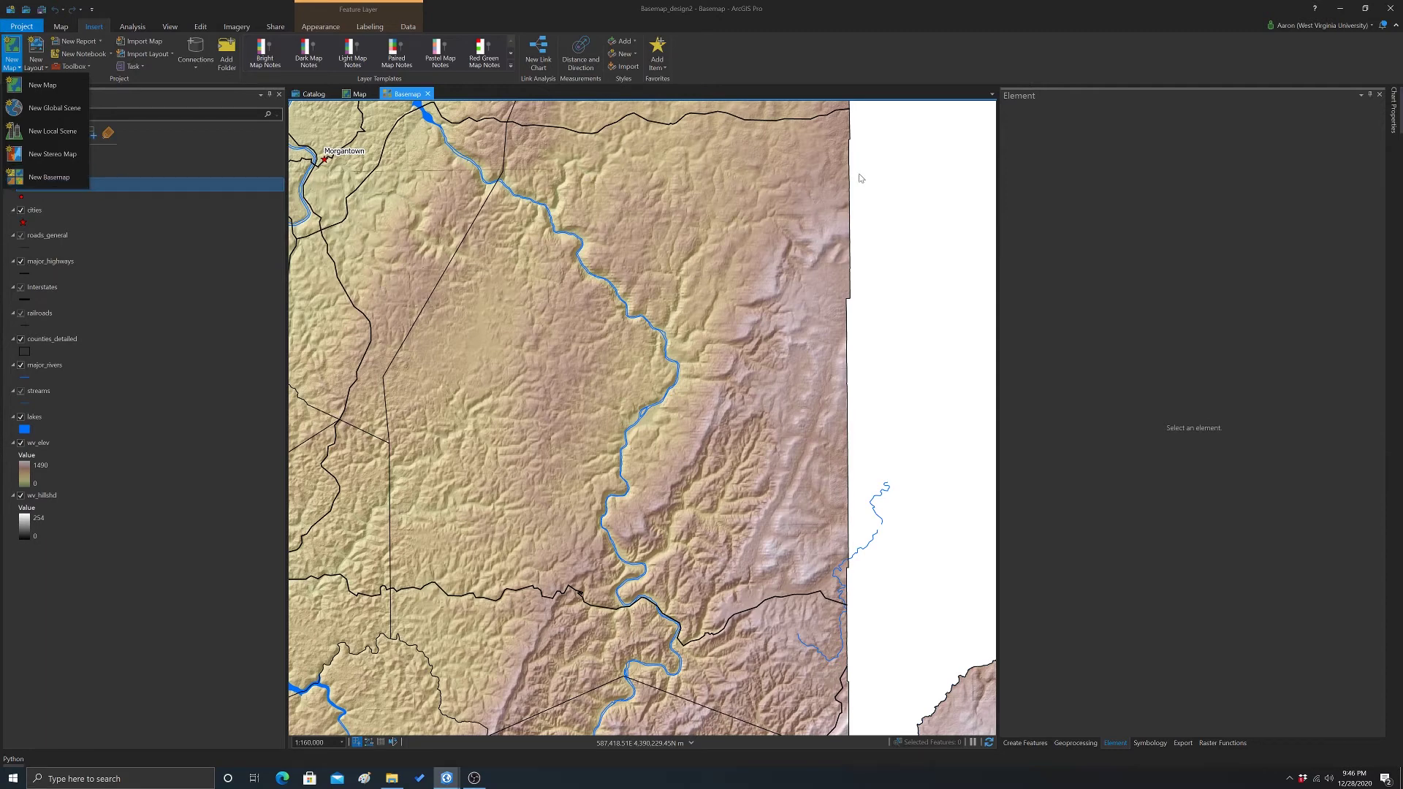
key(Escape)
- Switch to the Map view and turn off the wv_elev and wv_hillshd layers
click(357, 97)
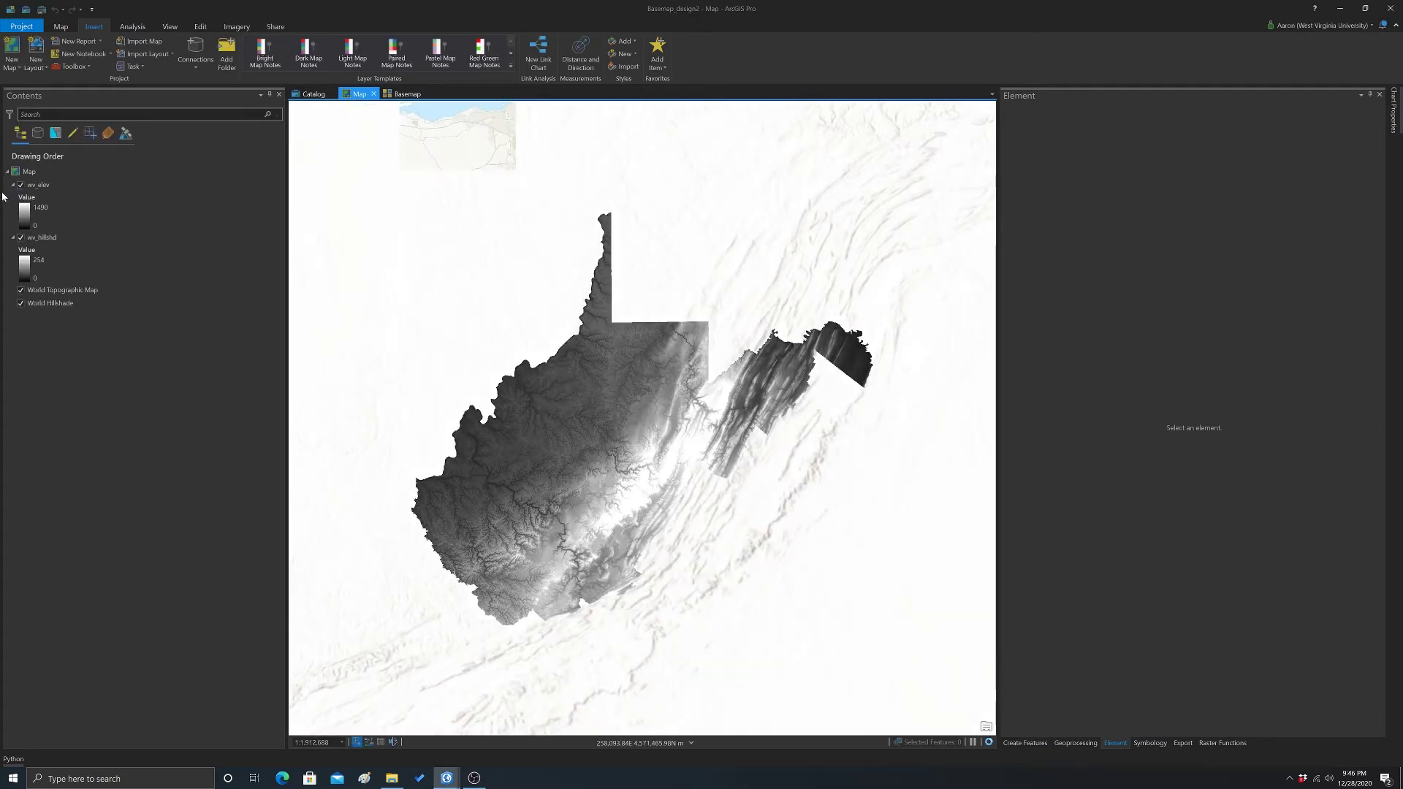
click(194, 238)
click(21, 185)
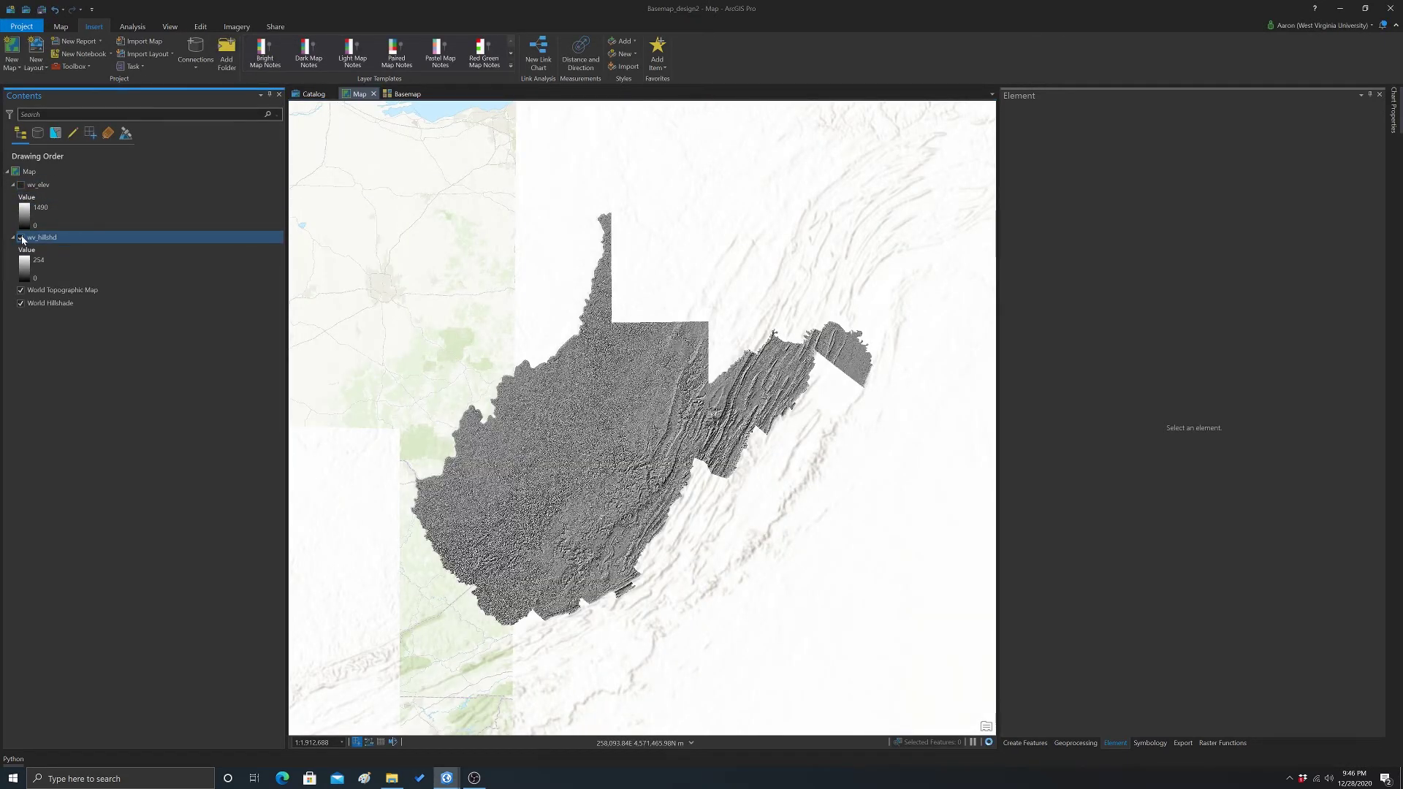
click(22, 237)
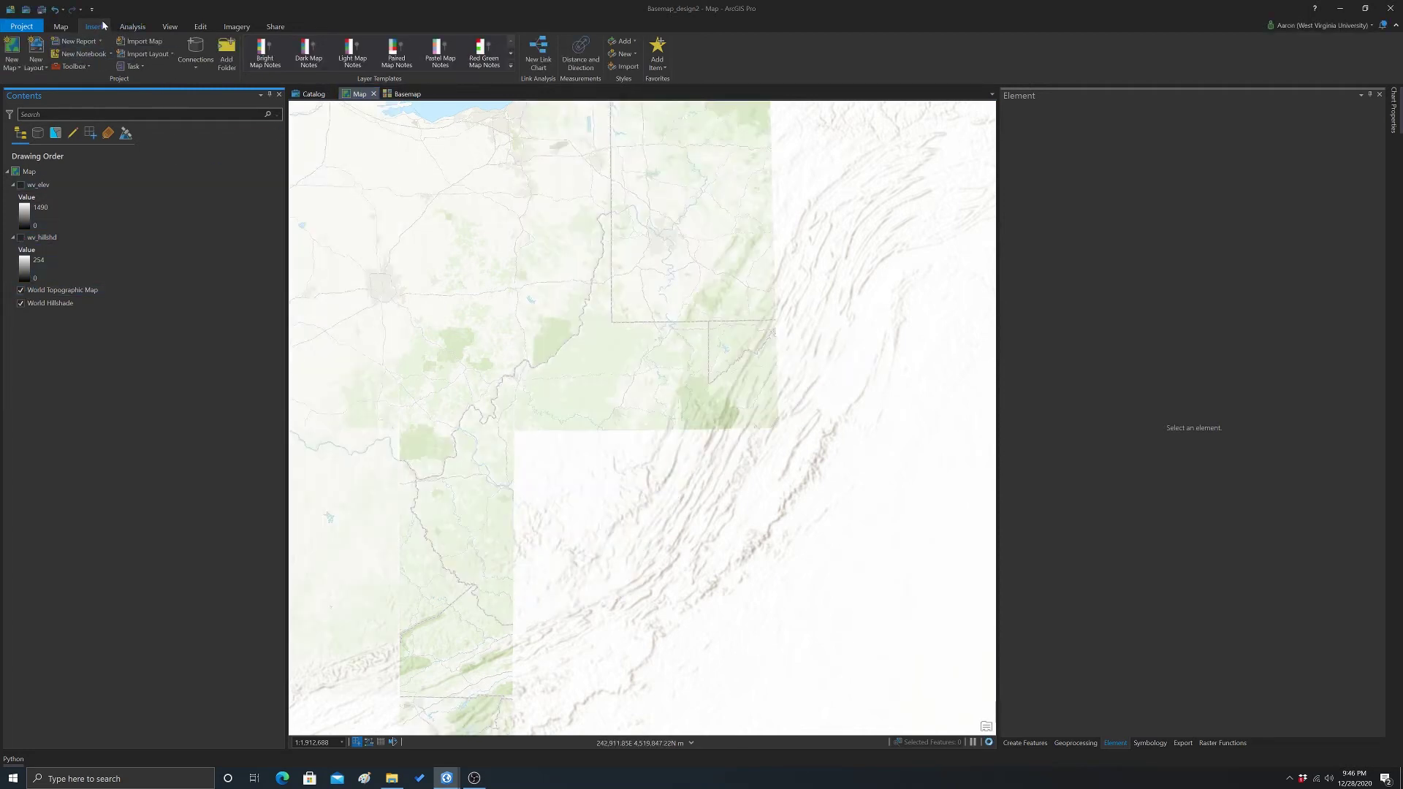
- Replace the default basemap in Map with the project's custom Basemap, and return to the Basemap view
click(62, 27)
click(198, 71)
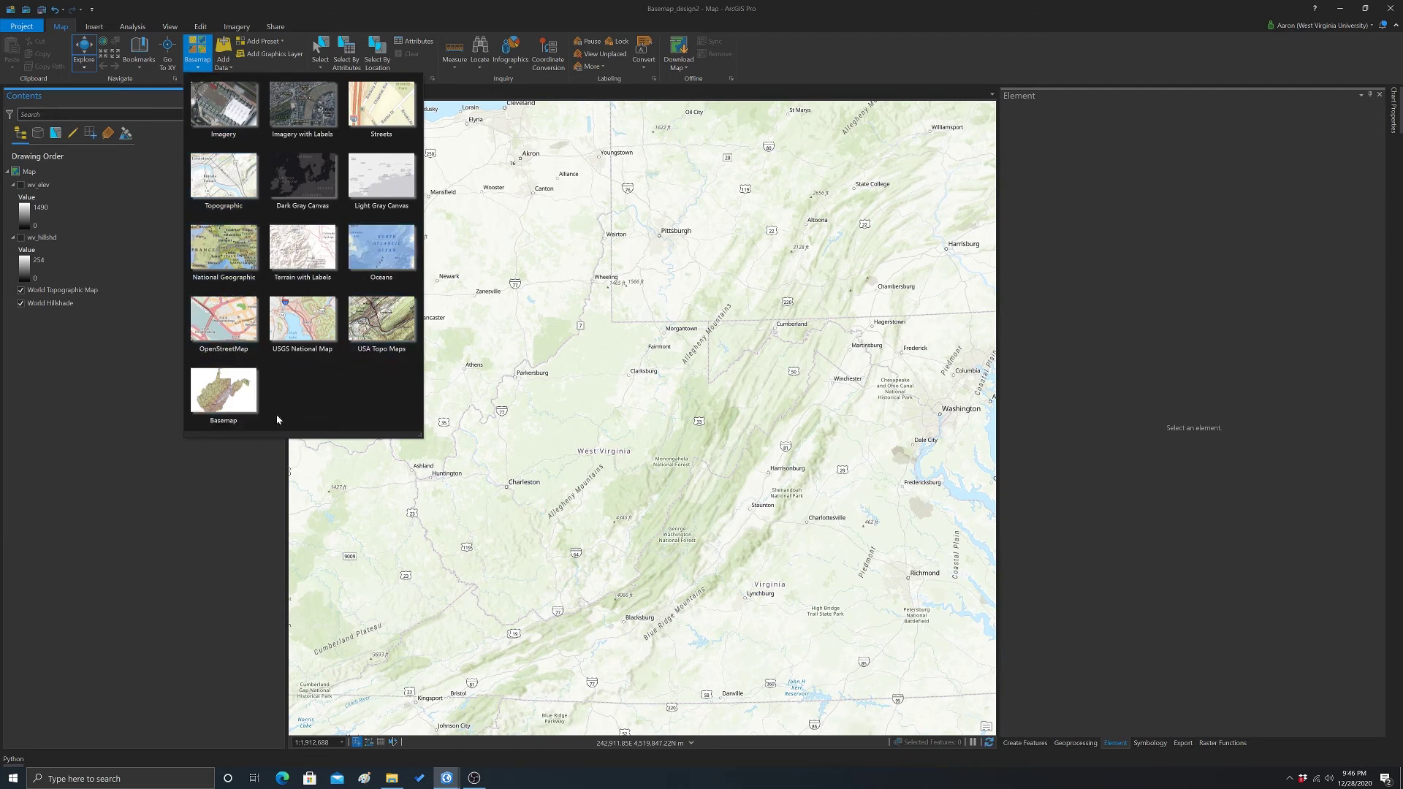
click(220, 390)
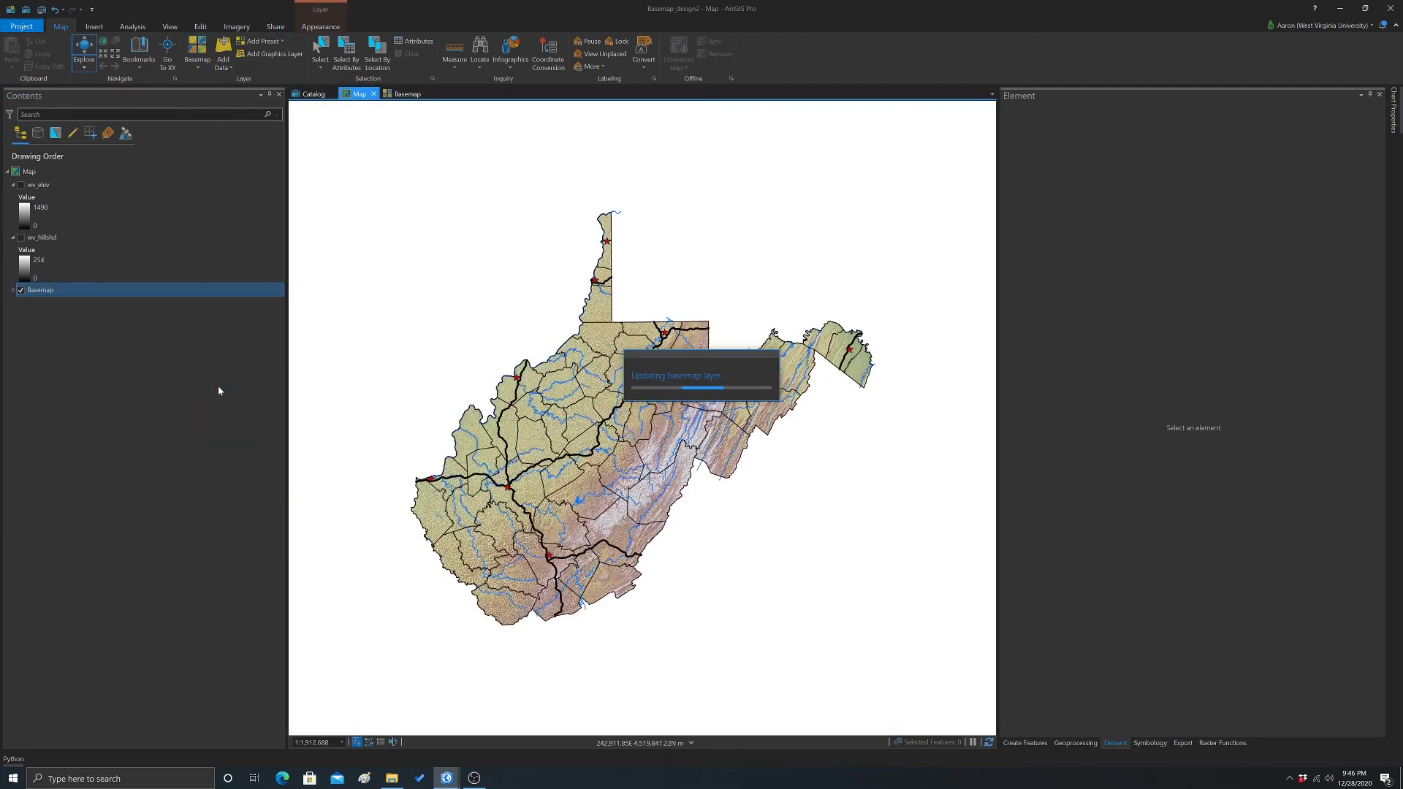
scroll(622, 452, up, 3)
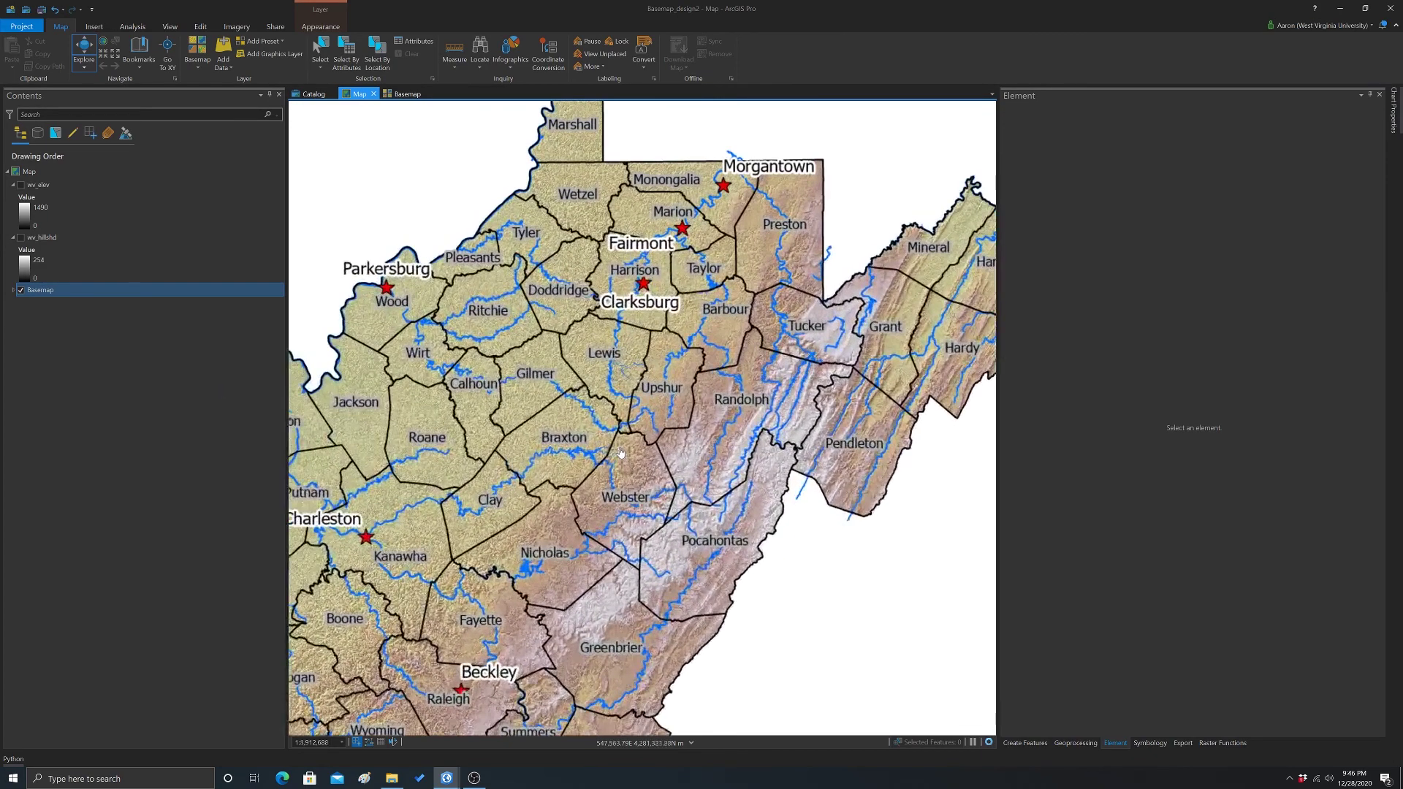
scroll(622, 452, down, 4)
scroll(588, 418, up, 1)
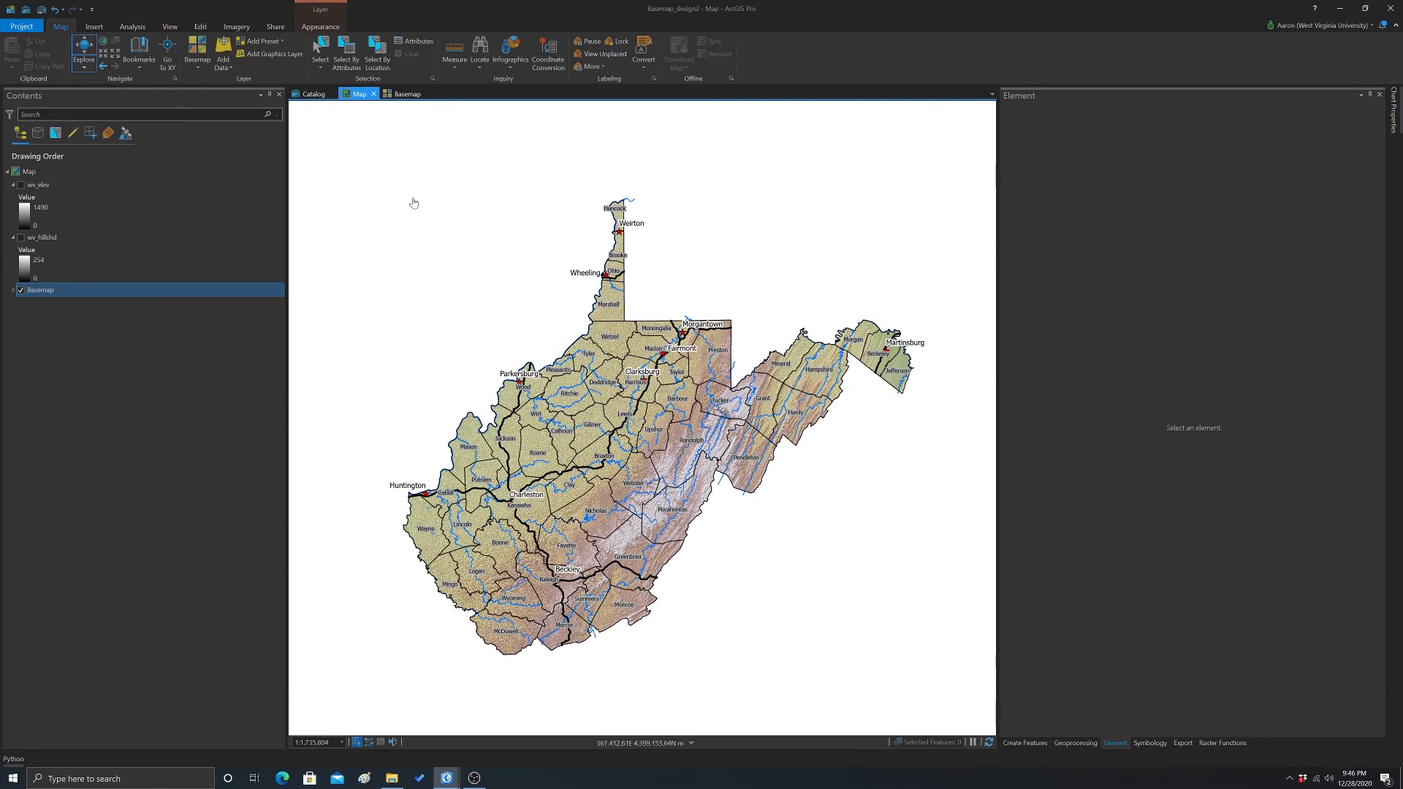
click(403, 94)
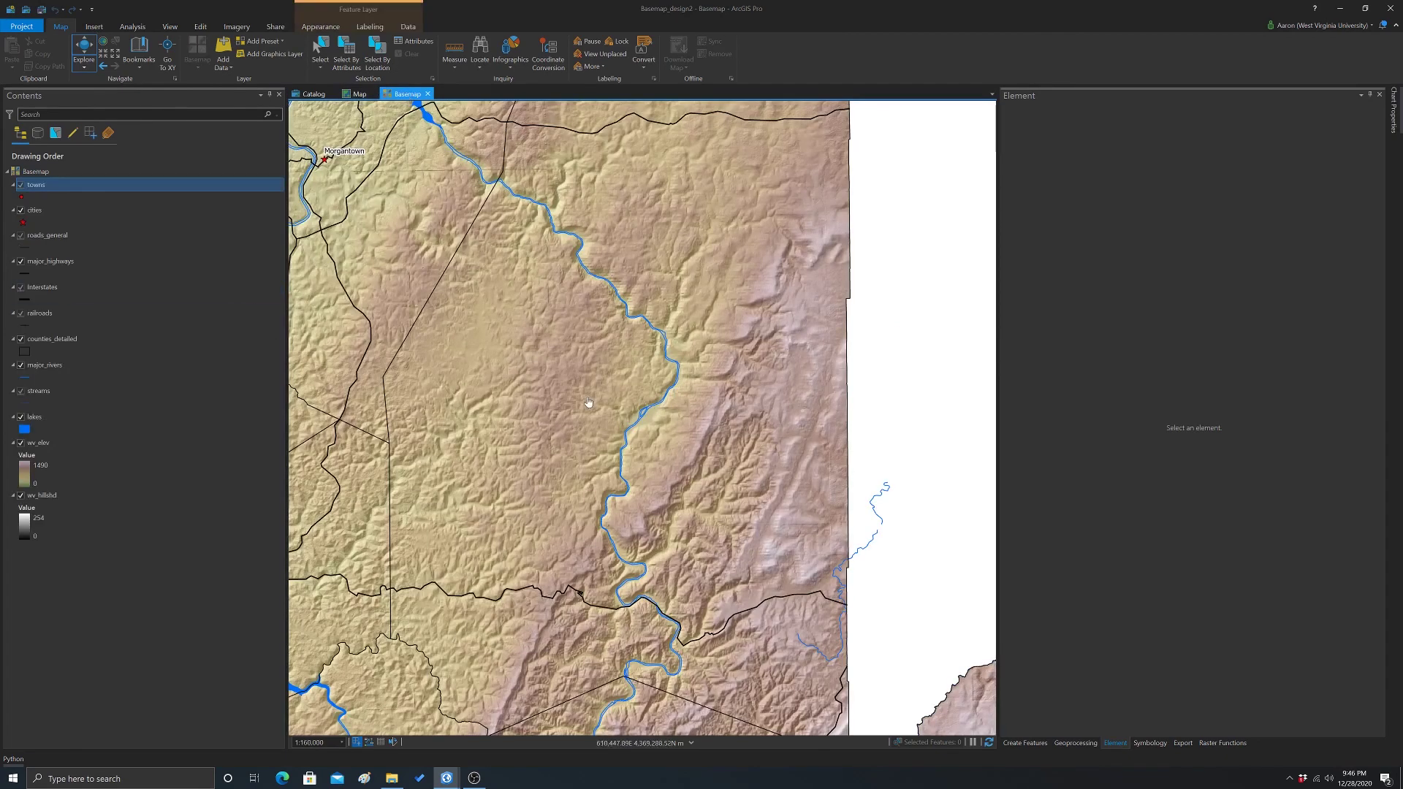